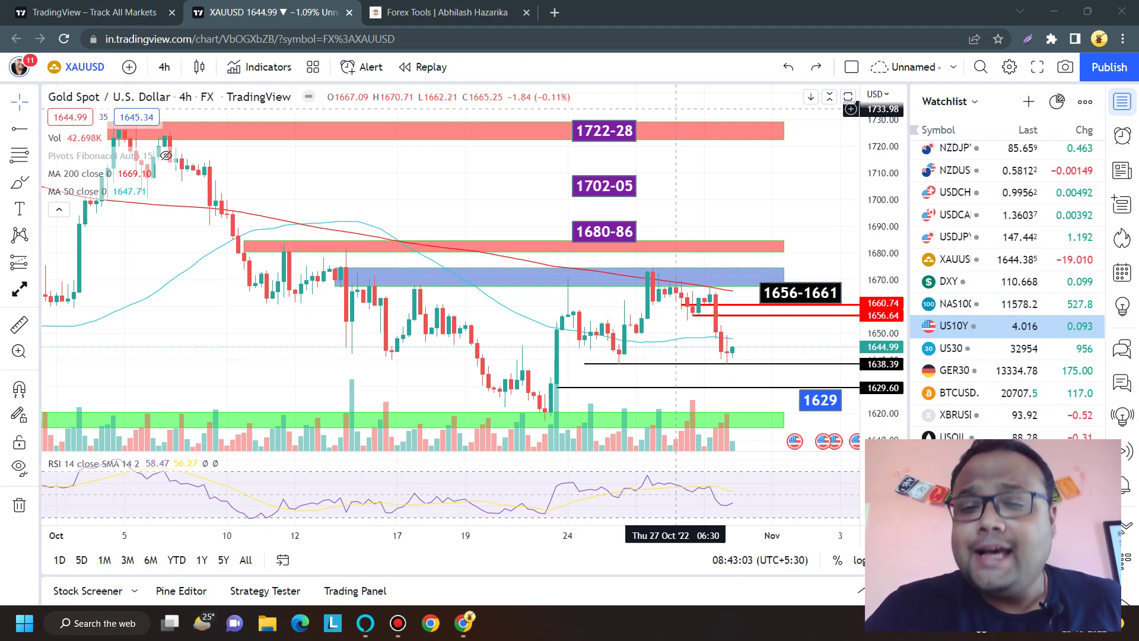
Draw one freehand circle around the 1722-28, 1702-05 and 1680-86 target labels on the gold chart, finishing by closing drawing mode
scroll(675, 109, up, 3)
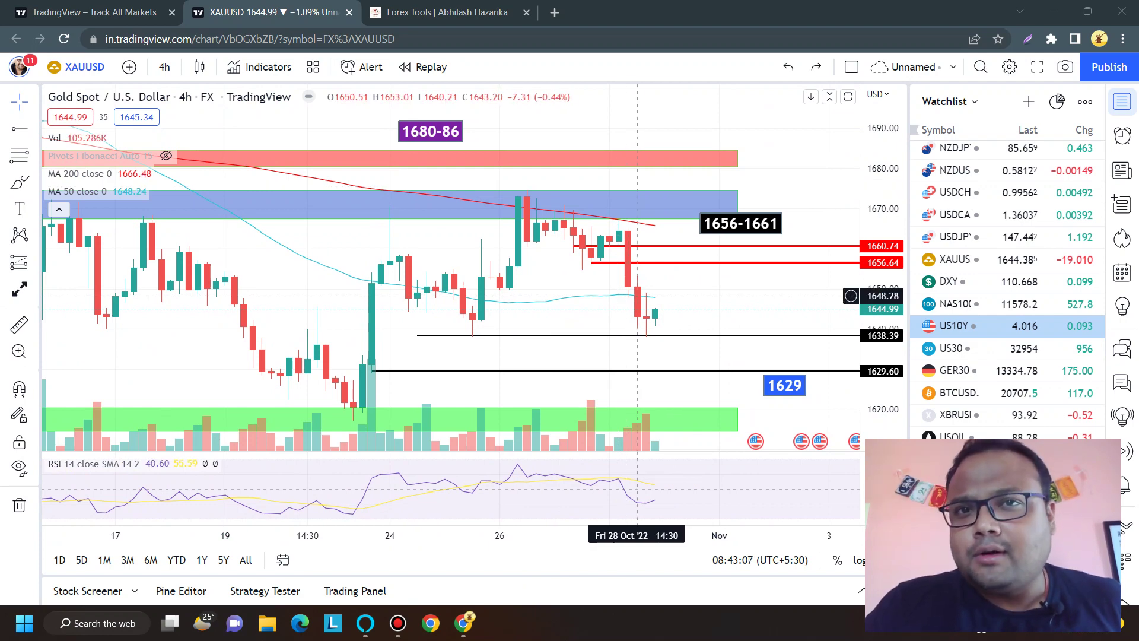
scroll(664, 309, down, 2)
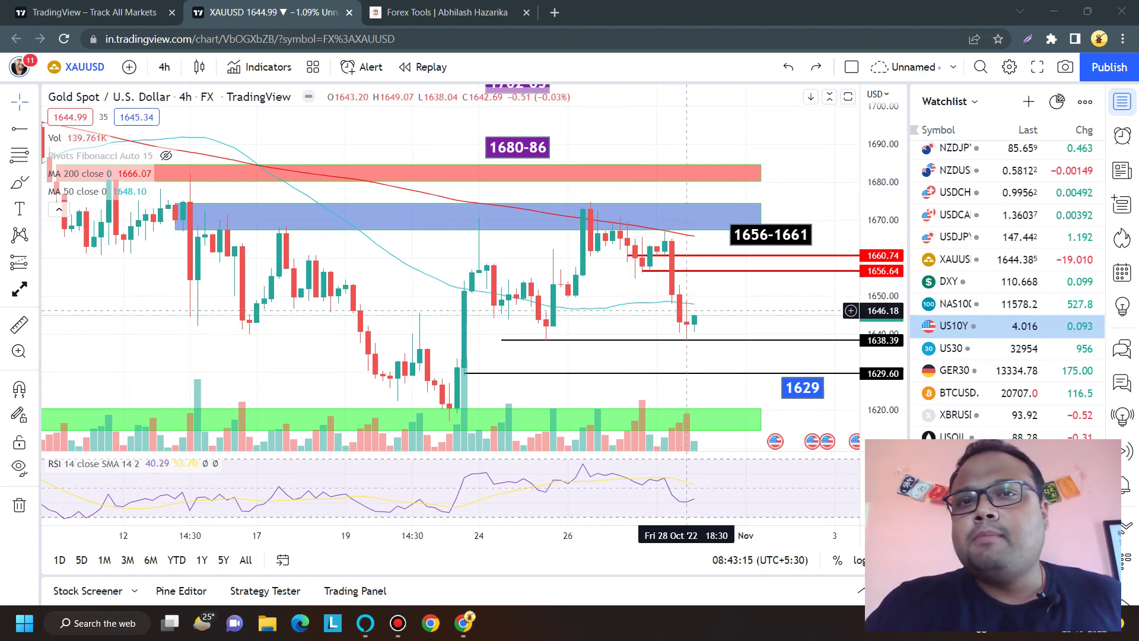
mouse_move(570, 7)
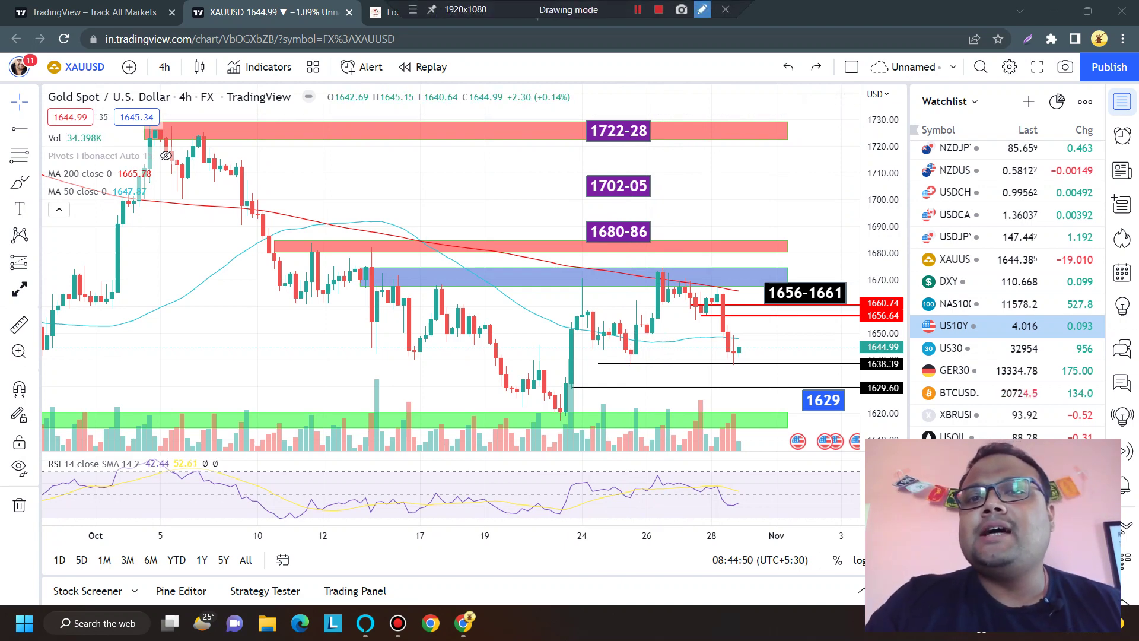
click(702, 9)
mouse_move(647, 76)
mouse_down()
mouse_move(525, 140)
mouse_move(679, 281)
mouse_move(671, 88)
mouse_move(635, 80)
mouse_up()
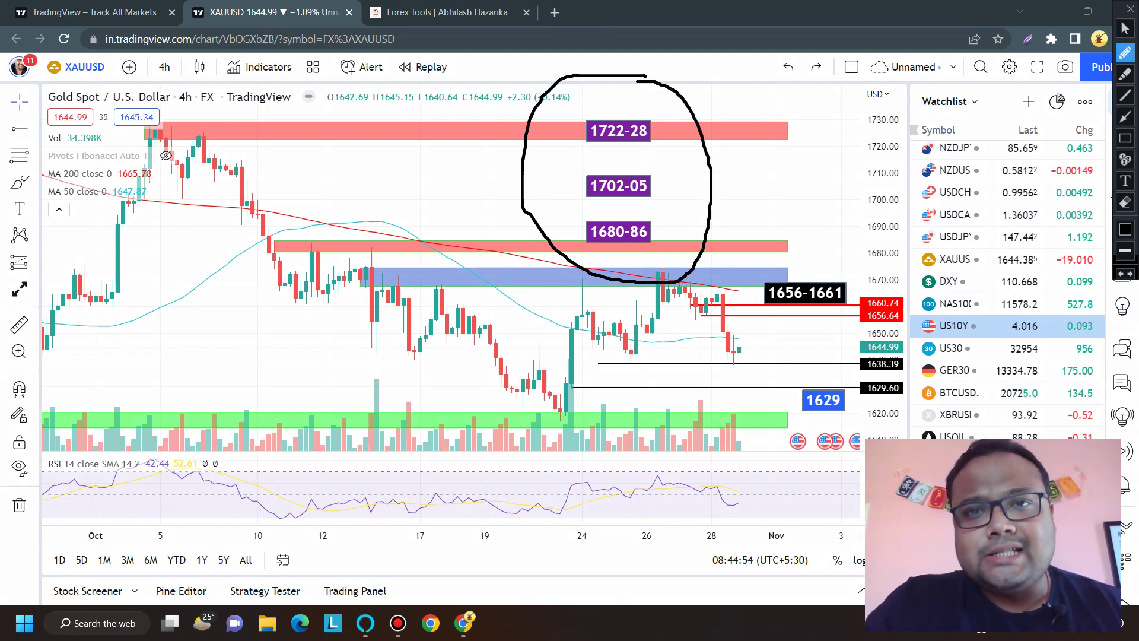
click(1130, 9)
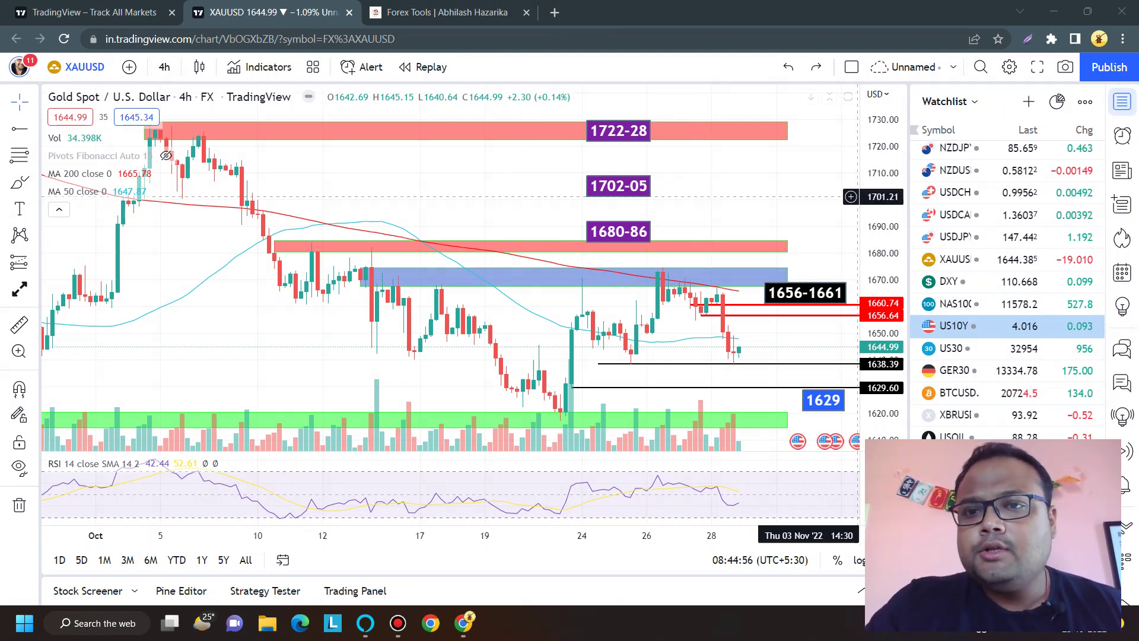
Check the XAUUSD trader positioning in the Forex Sentiment table on the Forex Tools page, and return to the gold chart
scroll(584, 142, up, 2)
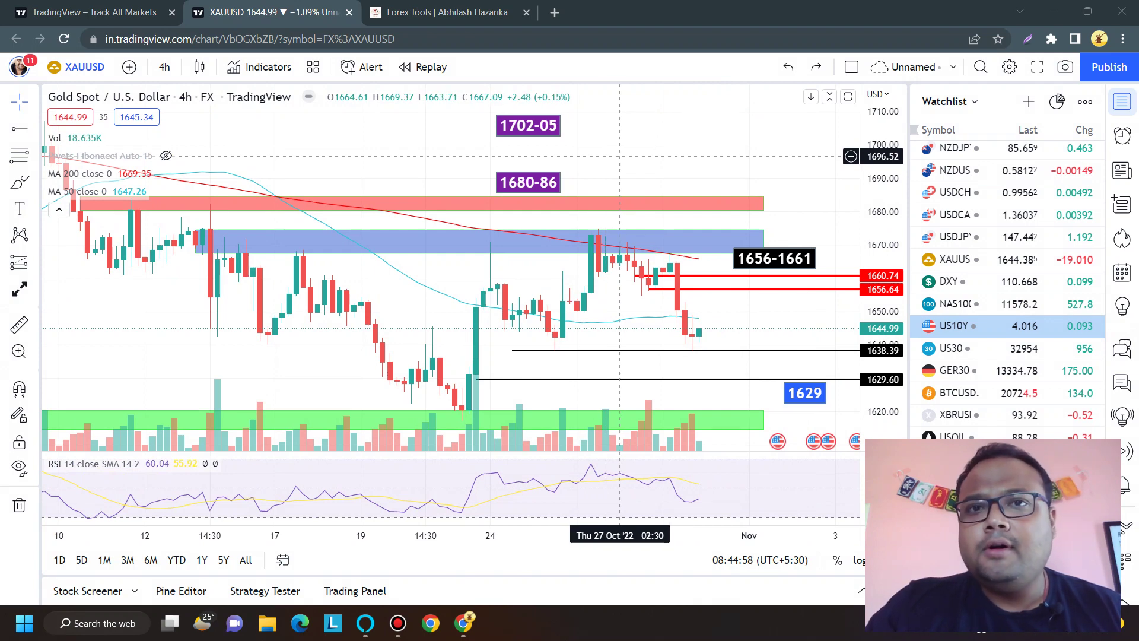
key(ctrl+Tab)
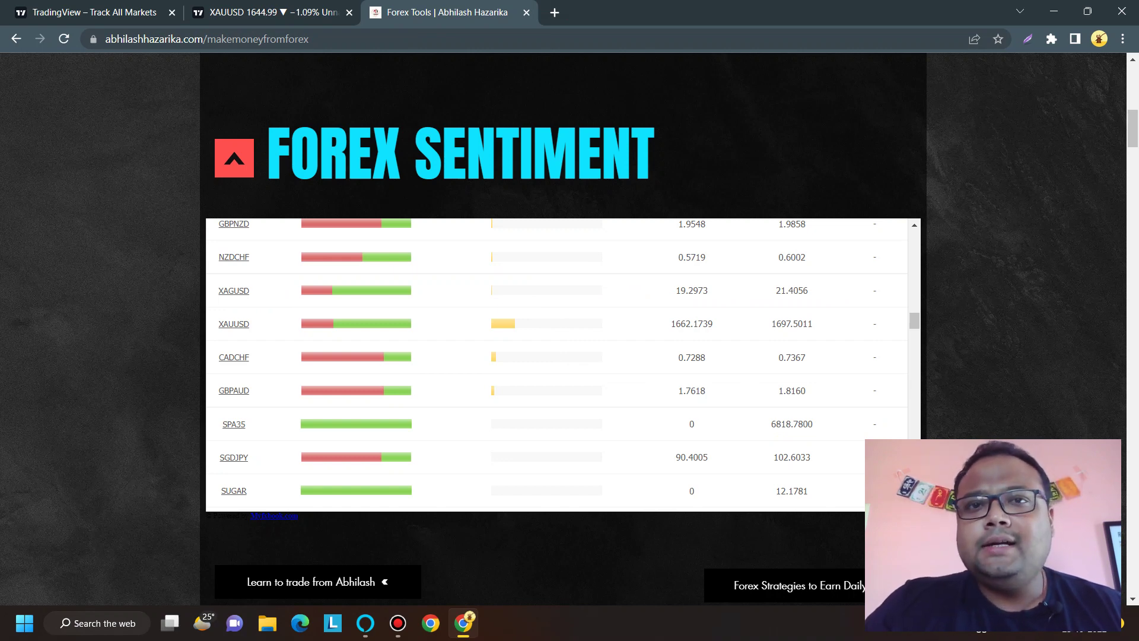
mouse_move(309, 323)
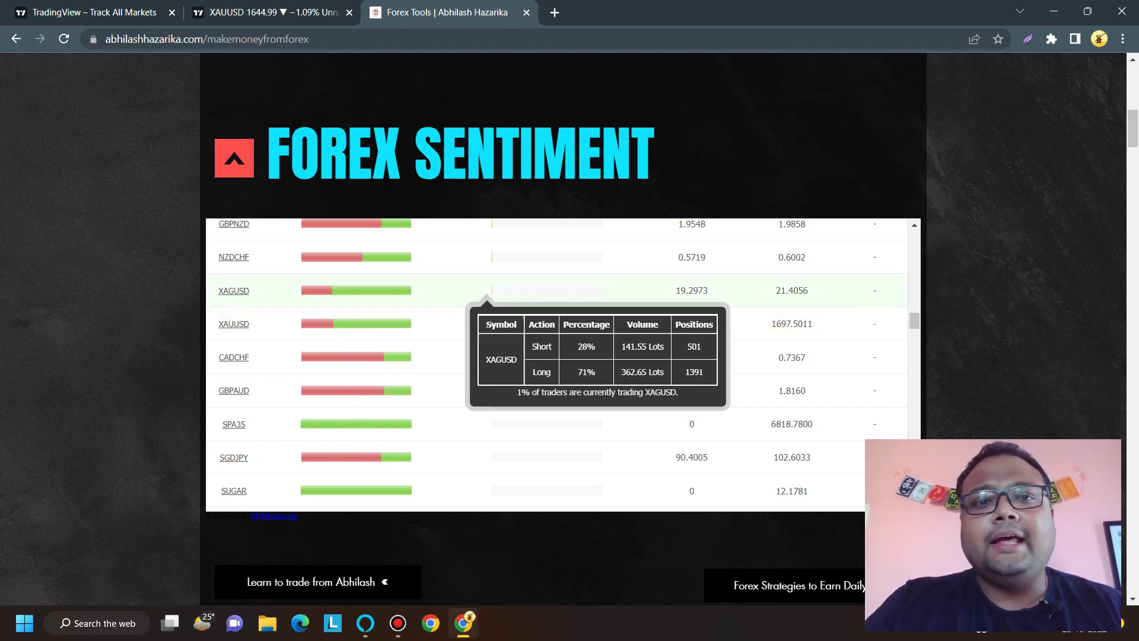
key(ctrl+shift+Tab)
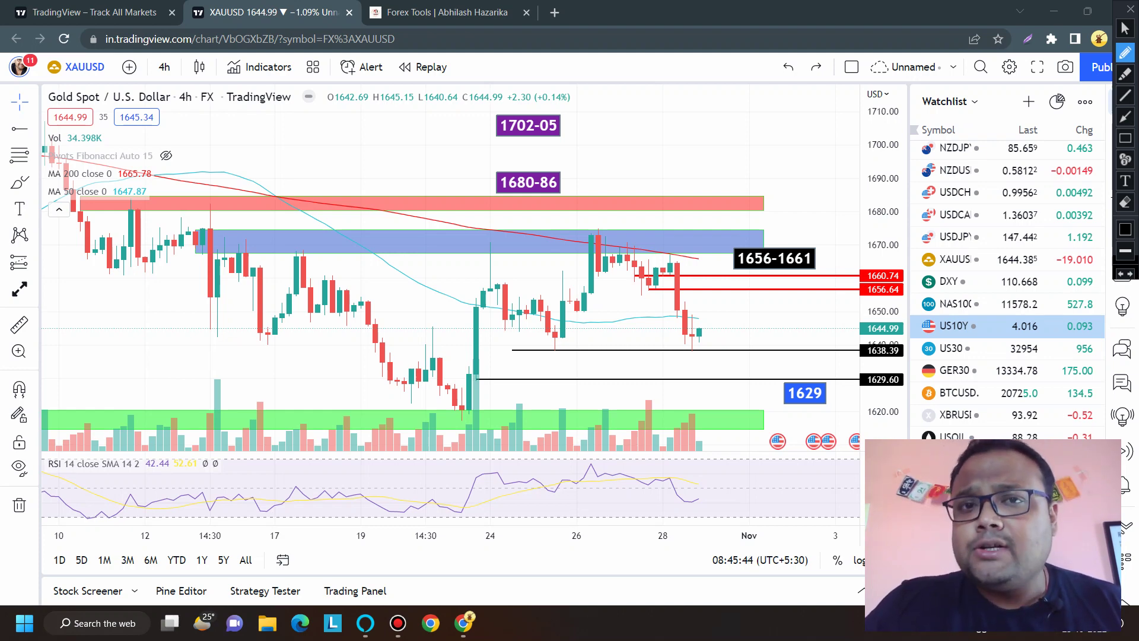
Trace over the 1638.39 support line with the pen and handwrite a circled 1639 beneath it
drag(529, 349, 665, 349)
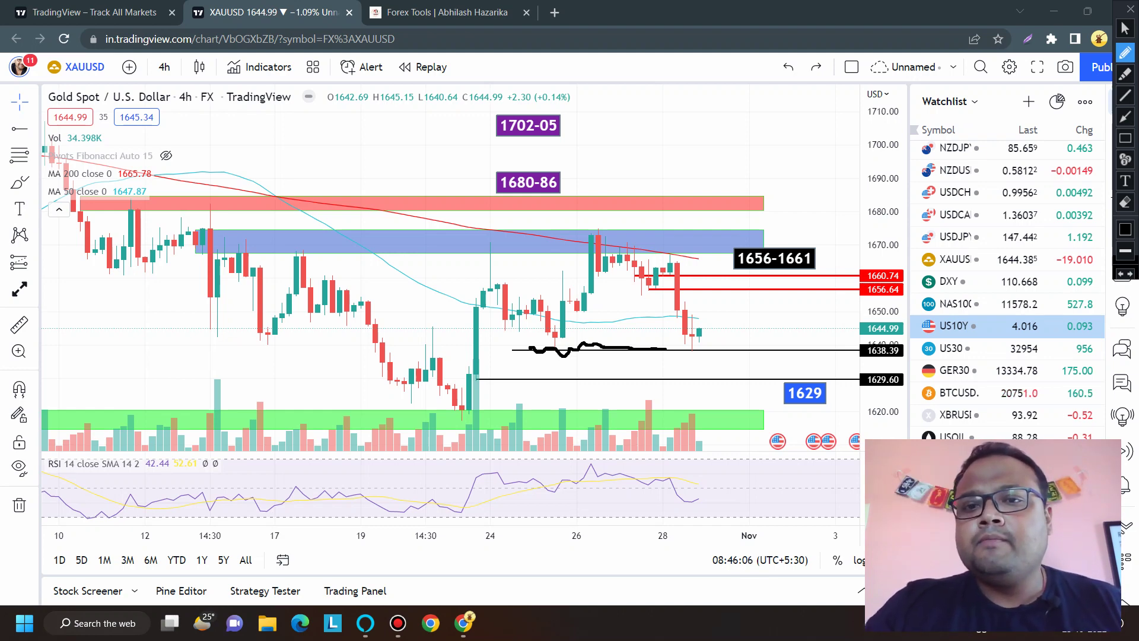
drag(487, 425, 492, 473)
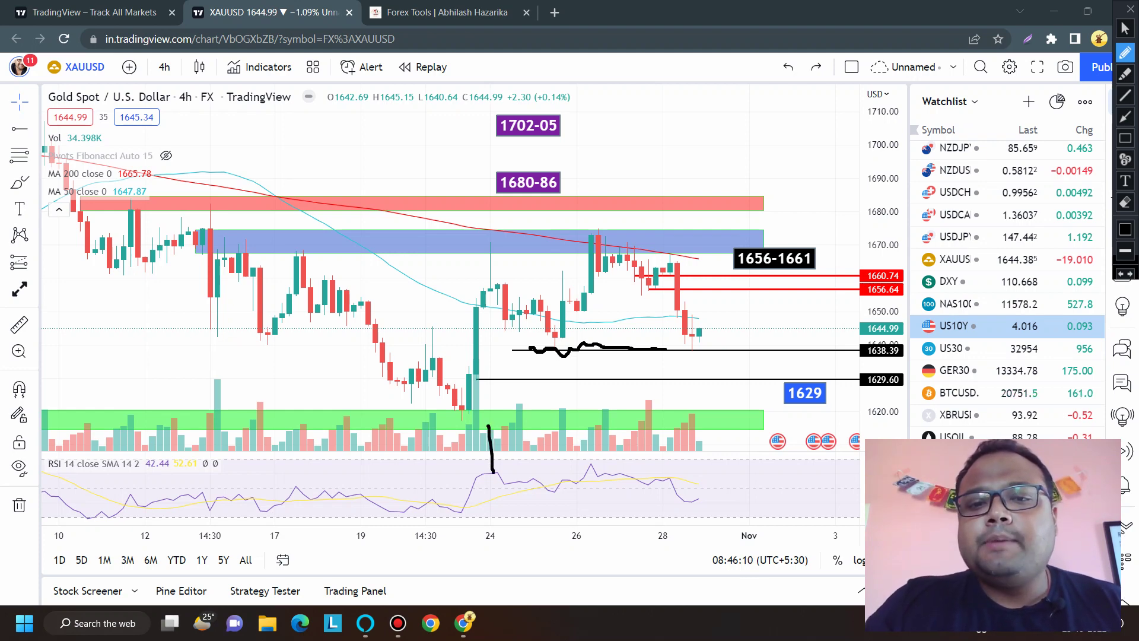
mouse_move(518, 422)
mouse_down()
mouse_move(536, 458)
mouse_move(563, 422)
mouse_move(585, 458)
mouse_move(613, 463)
mouse_up()
mouse_move(635, 408)
mouse_down()
mouse_move(616, 397)
mouse_move(504, 511)
mouse_move(616, 386)
mouse_up()
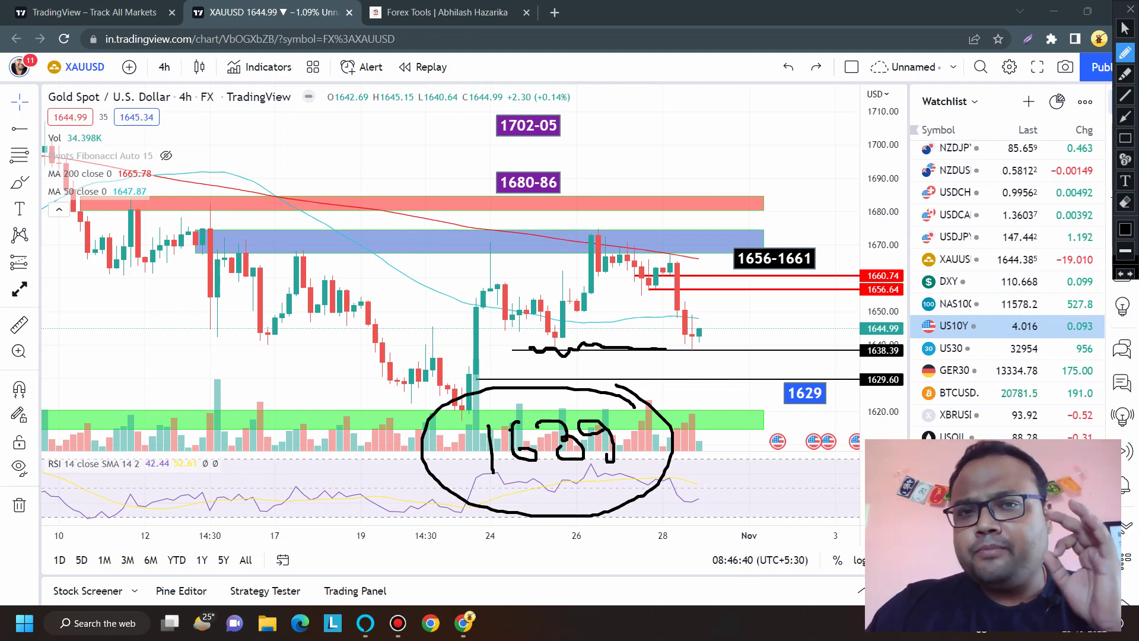
Circle the latest candles and the 1629 label, sketch an arrow pointing at the handwritten 1639, and finish by clearing the annotations
mouse_move(686, 318)
mouse_down()
mouse_move(707, 318)
mouse_move(701, 364)
mouse_move(742, 323)
mouse_move(694, 314)
mouse_up()
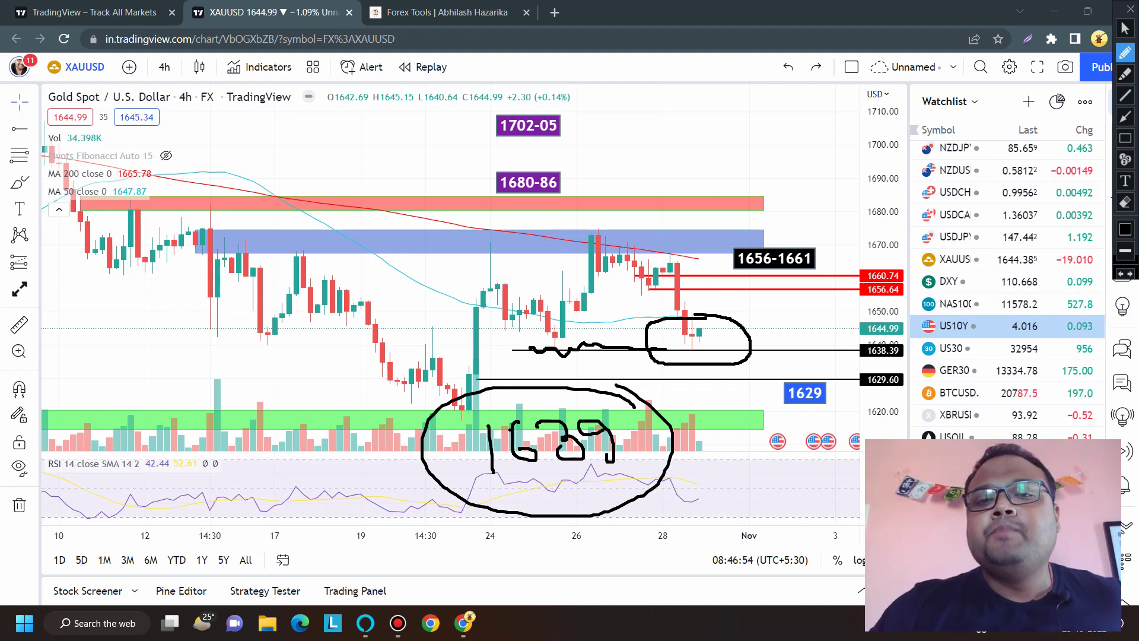
drag(253, 456, 454, 460)
mouse_move(377, 432)
mouse_down()
mouse_move(374, 514)
mouse_move(358, 522)
mouse_up()
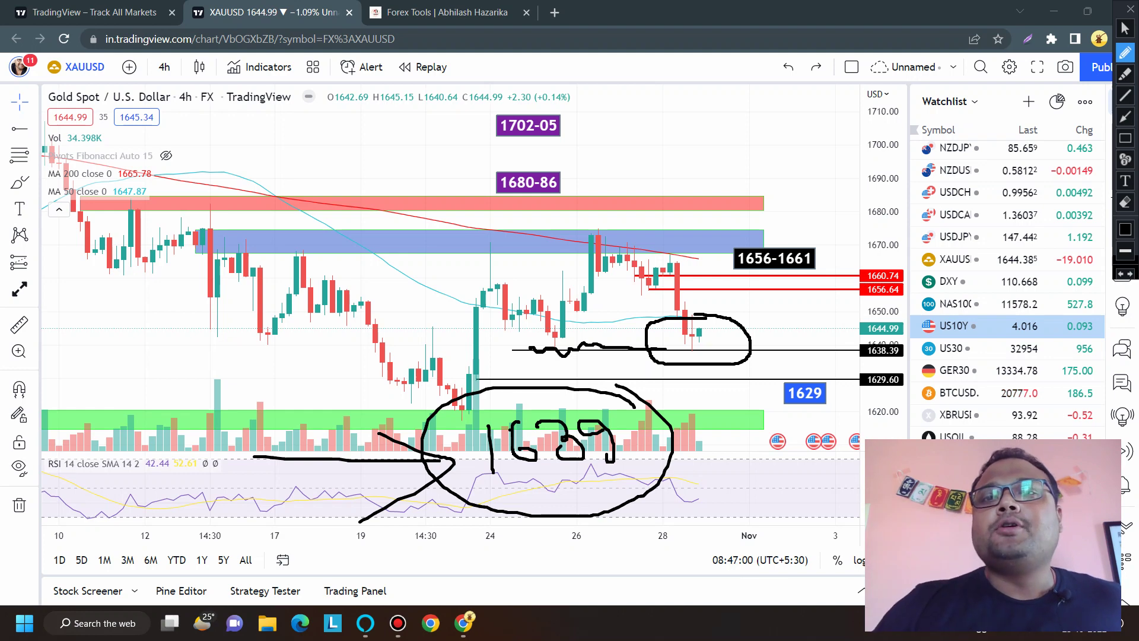
mouse_move(824, 371)
mouse_down()
mouse_move(769, 385)
mouse_move(833, 416)
mouse_move(824, 365)
mouse_up()
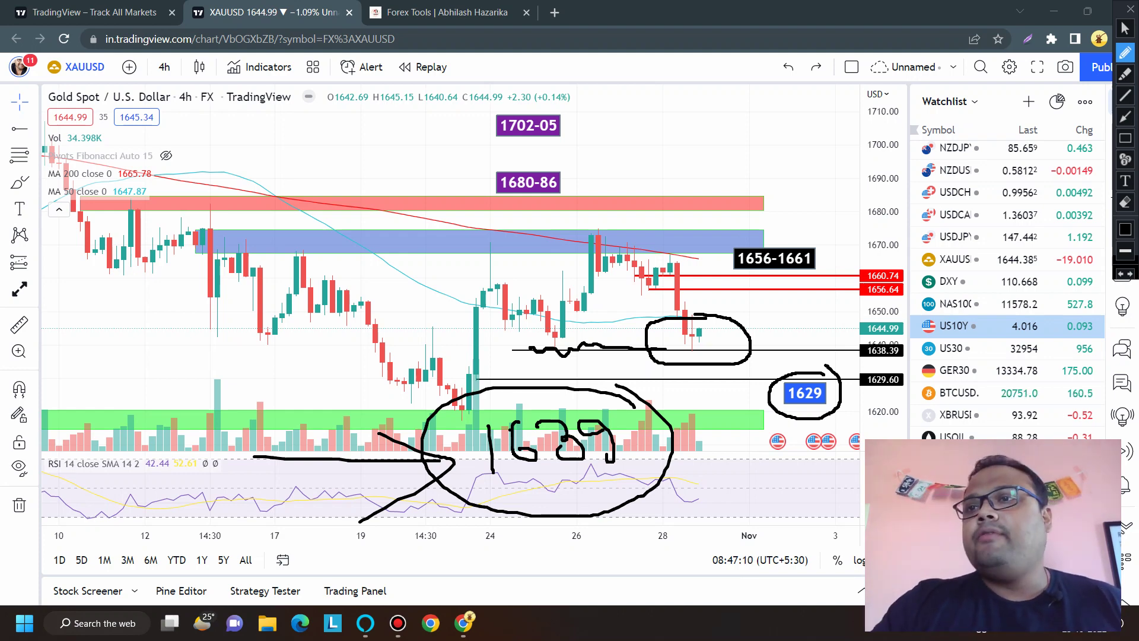
key(Escape)
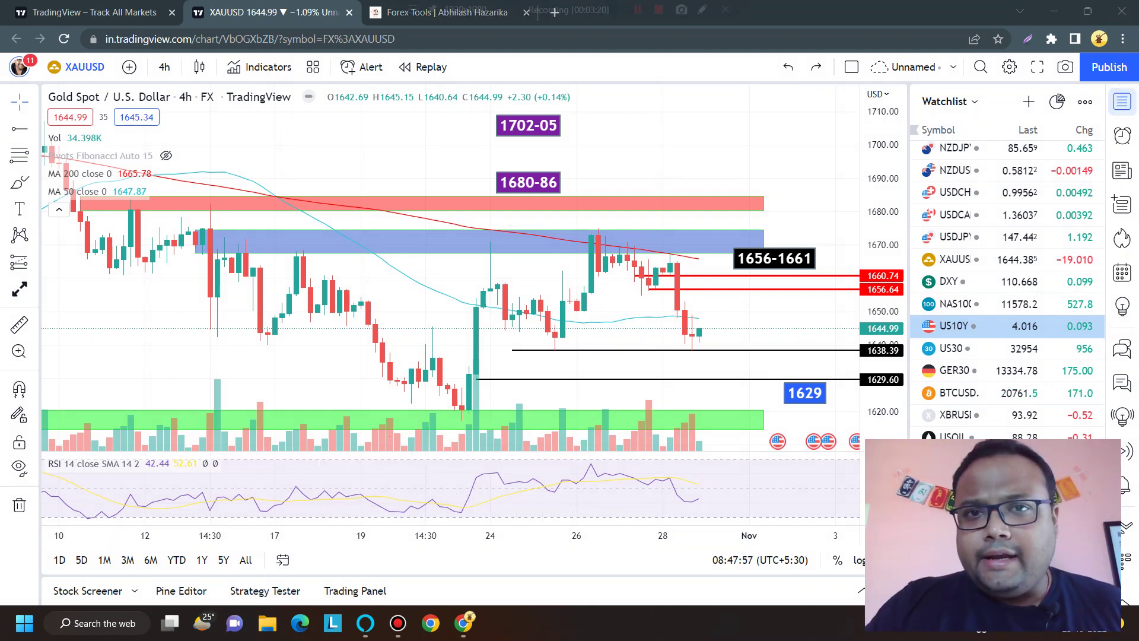
Put a pen mark on the 1629.60 line and handwrite a large circled 1620-17 across the lower price area
click(702, 9)
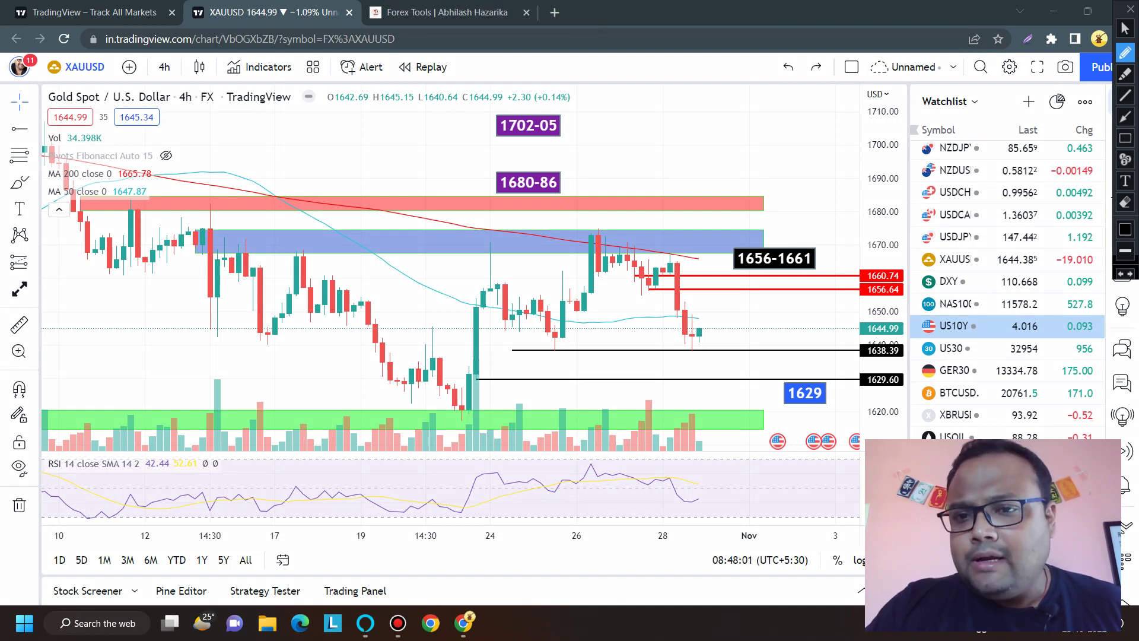
drag(710, 381, 720, 374)
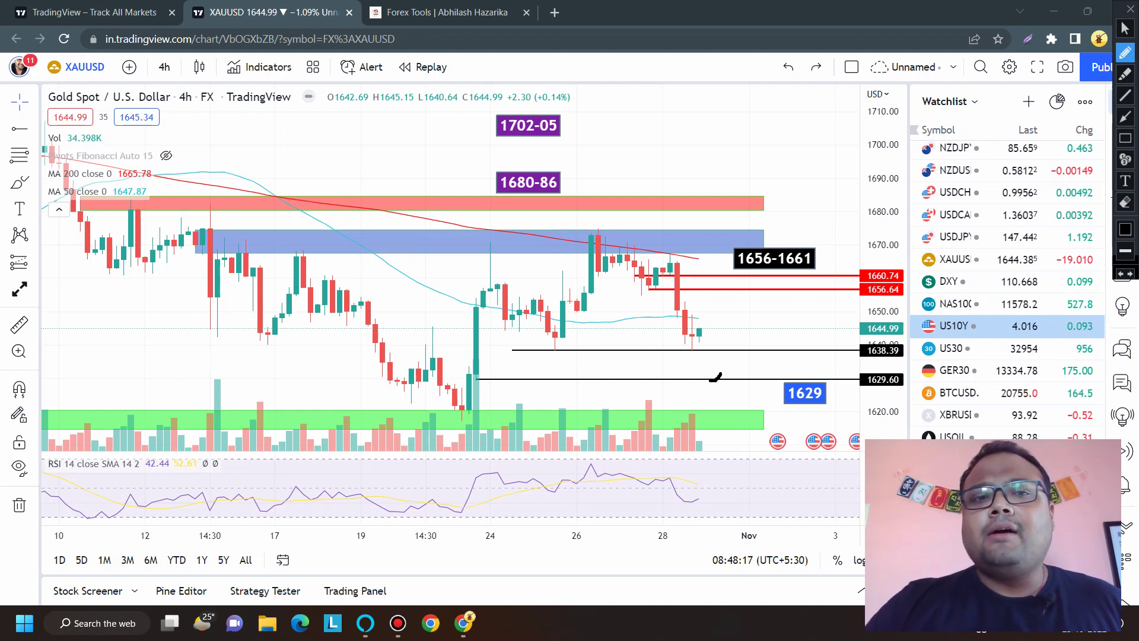
mouse_move(168, 367)
mouse_down()
mouse_move(168, 472)
mouse_move(198, 415)
mouse_up()
mouse_move(272, 374)
mouse_down()
mouse_move(274, 440)
mouse_move(335, 455)
mouse_up()
drag(347, 369, 331, 368)
drag(385, 396, 421, 395)
drag(454, 351, 458, 430)
drag(490, 343, 527, 410)
drag(492, 375, 521, 373)
mouse_move(590, 320)
mouse_down()
mouse_move(248, 280)
mouse_move(435, 533)
mouse_move(578, 311)
mouse_move(543, 291)
mouse_up()
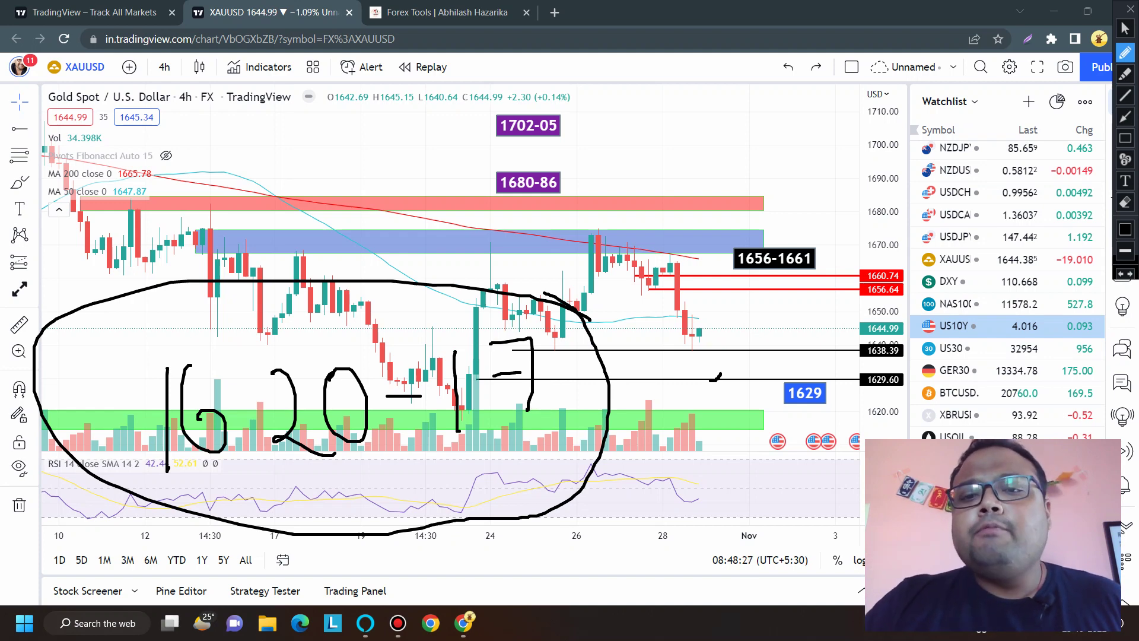
Underline the latest low at the 1638.39 line, handwrite 1639 beside it, and mark the 1629.60 line below
drag(655, 351, 698, 352)
mouse_move(739, 315)
mouse_down()
mouse_move(744, 355)
mouse_move(773, 351)
mouse_move(758, 337)
mouse_move(826, 354)
mouse_up()
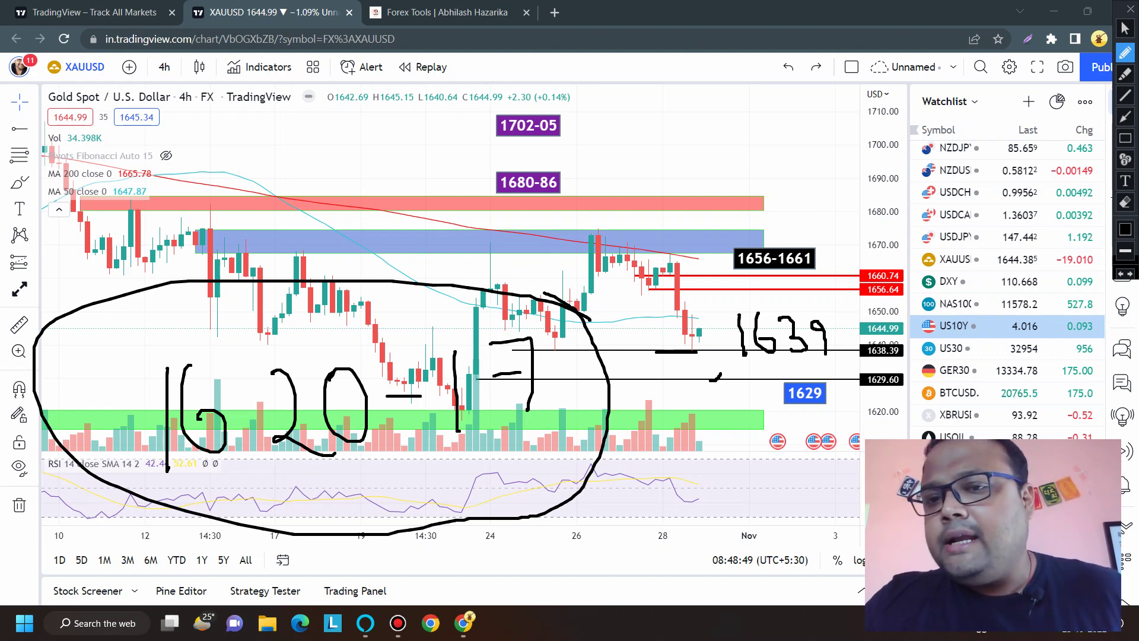
mouse_move(669, 380)
mouse_down()
mouse_move(722, 379)
mouse_move(702, 400)
mouse_move(691, 372)
mouse_up()
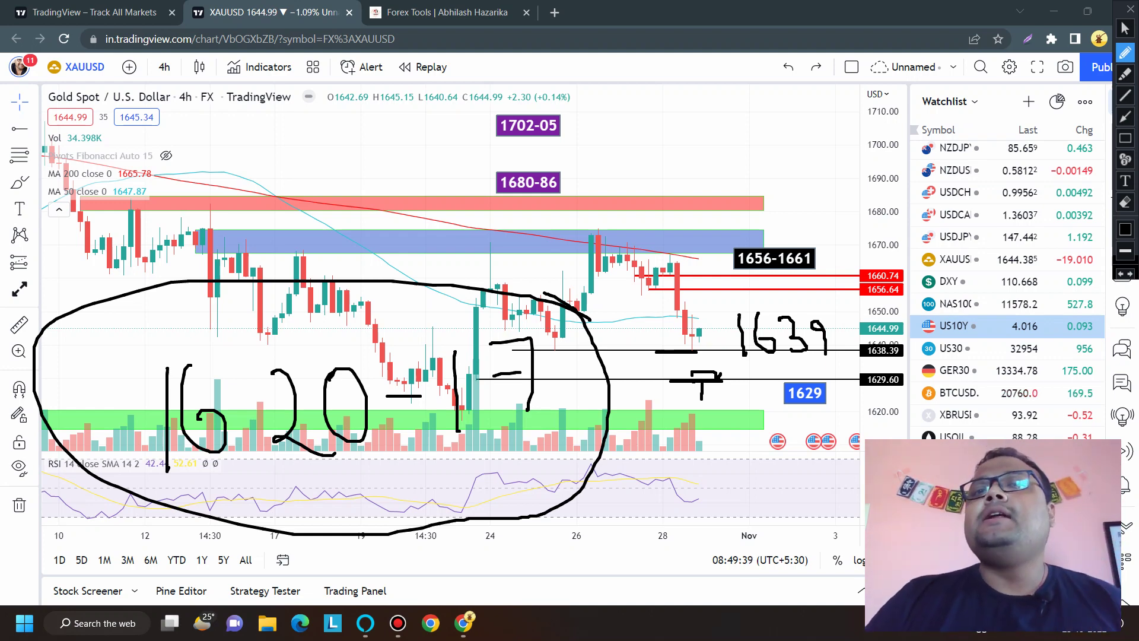
Sketch a rising price path from the blue zone and loop around the recent price action and the 1656-1661 label, ending drawing mode
mouse_move(595, 249)
mouse_down()
mouse_move(733, 184)
mouse_move(830, 116)
mouse_up()
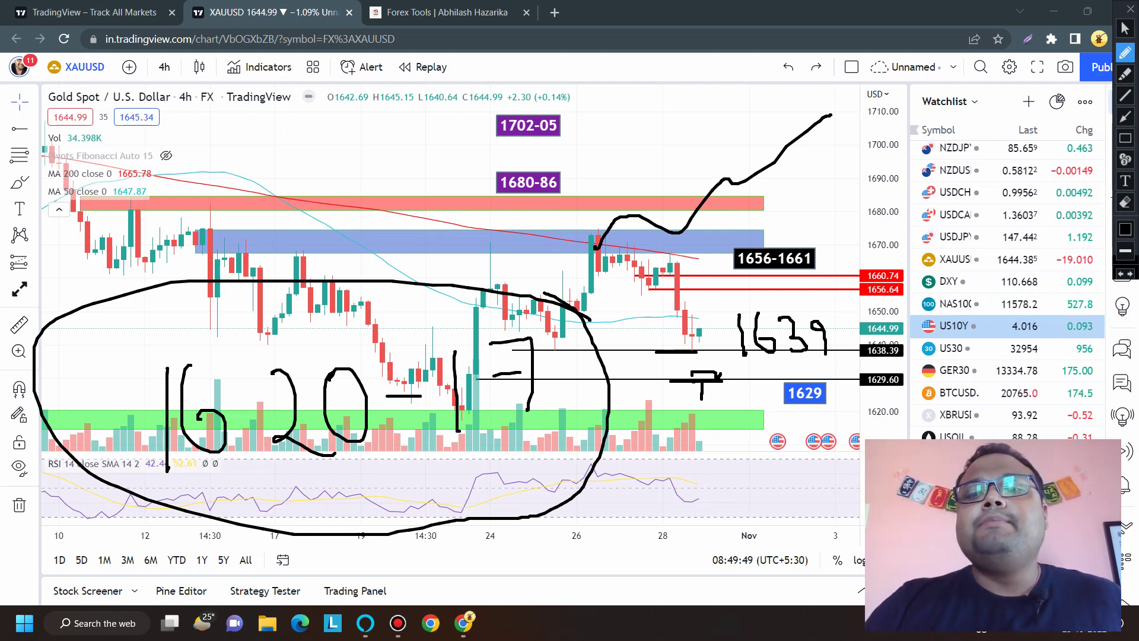
mouse_move(693, 212)
mouse_down()
mouse_move(477, 312)
mouse_move(833, 356)
mouse_move(732, 227)
mouse_up()
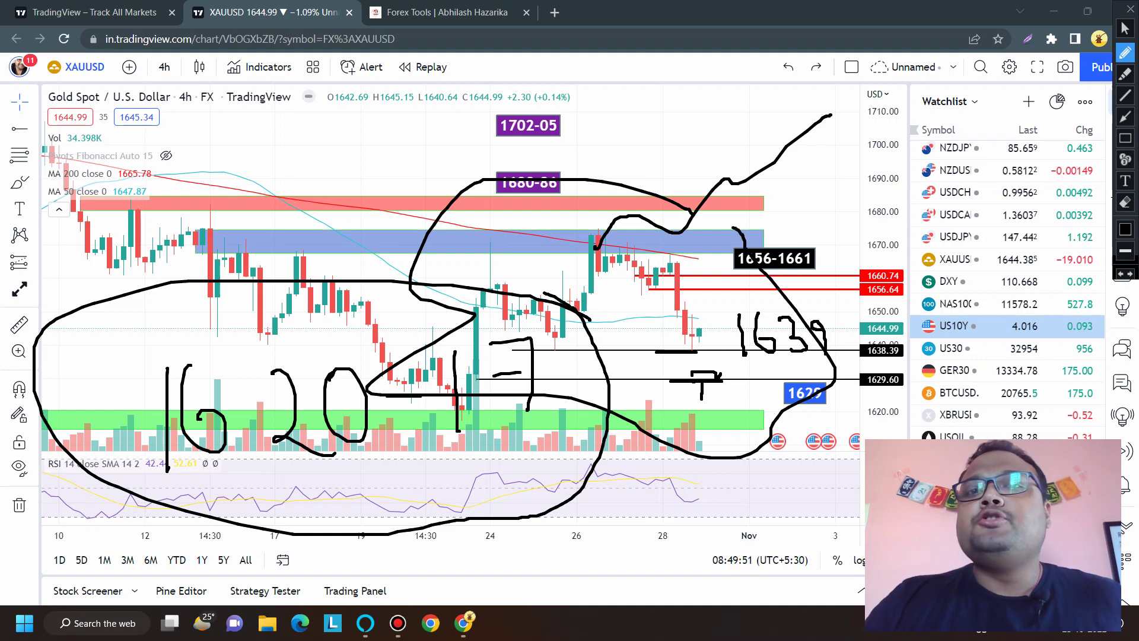
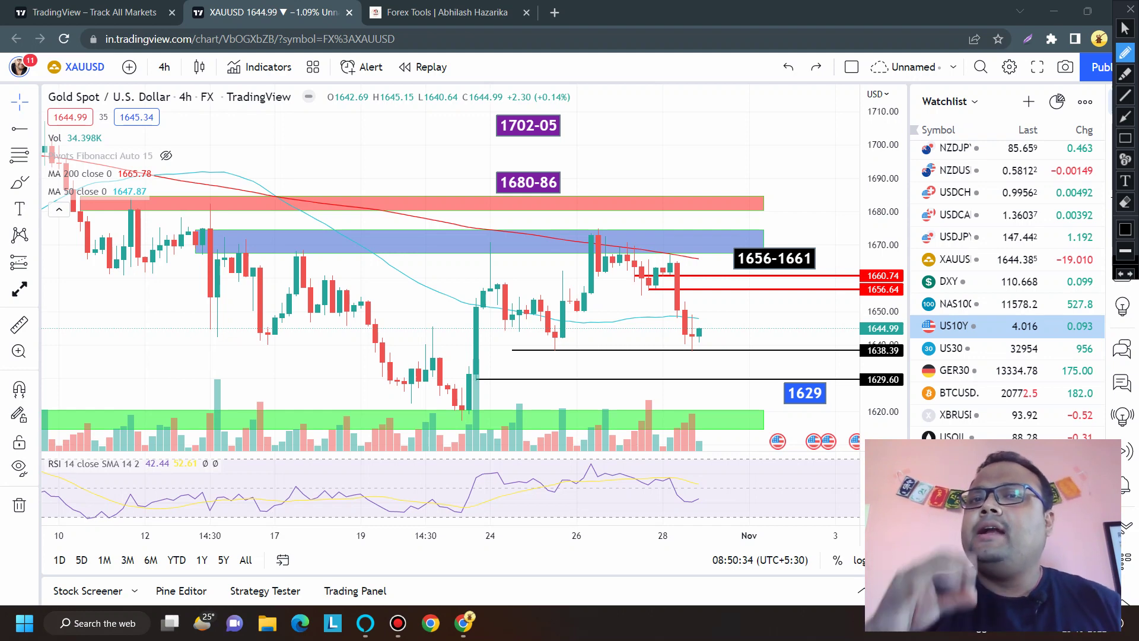
mouse_move(821, 238)
mouse_down()
mouse_move(795, 233)
mouse_move(725, 292)
mouse_move(840, 279)
mouse_move(828, 238)
mouse_up()
click(1125, 9)
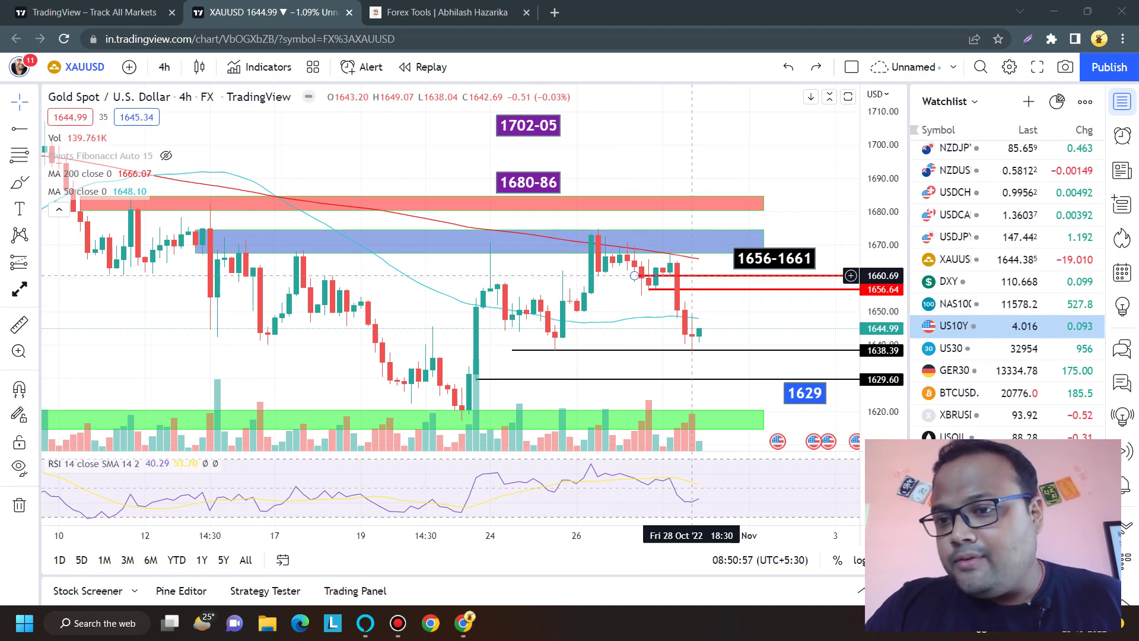
Draw a Fibonacci retracement from the 26 Oct high at 1674.37 down to 1638.70
mouse_move(569, 8)
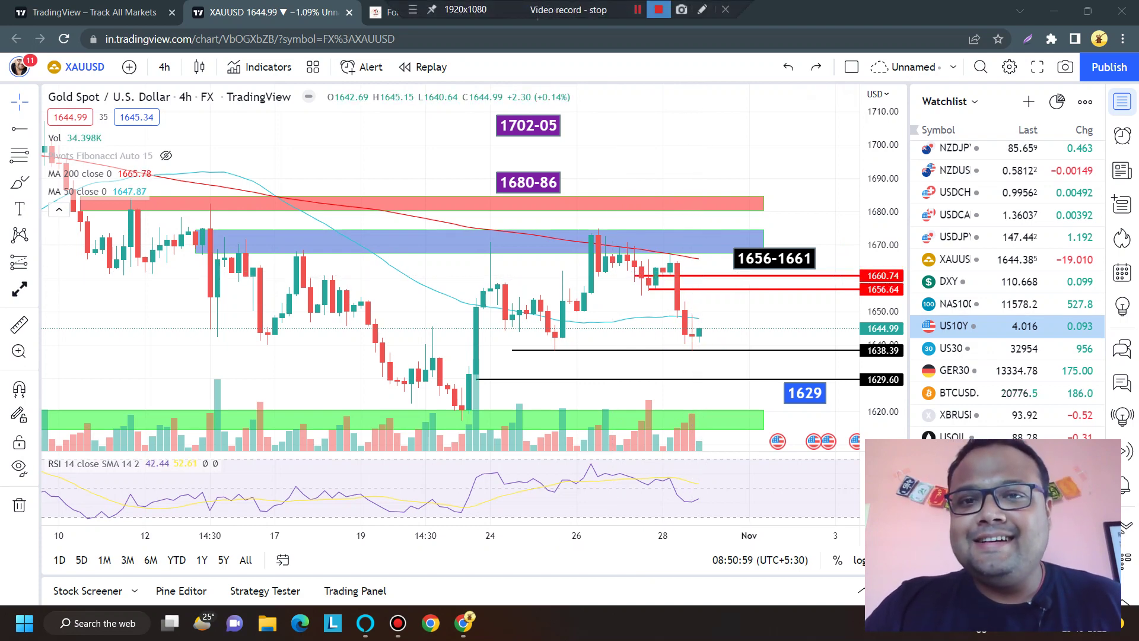
scroll(517, 221, up, 2)
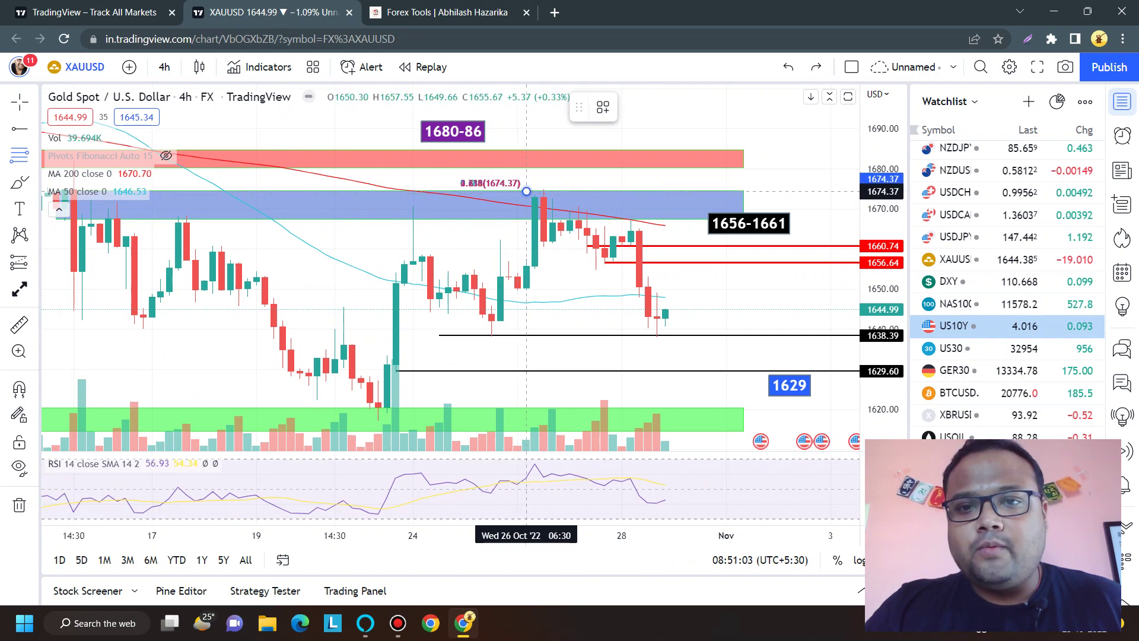
click(761, 334)
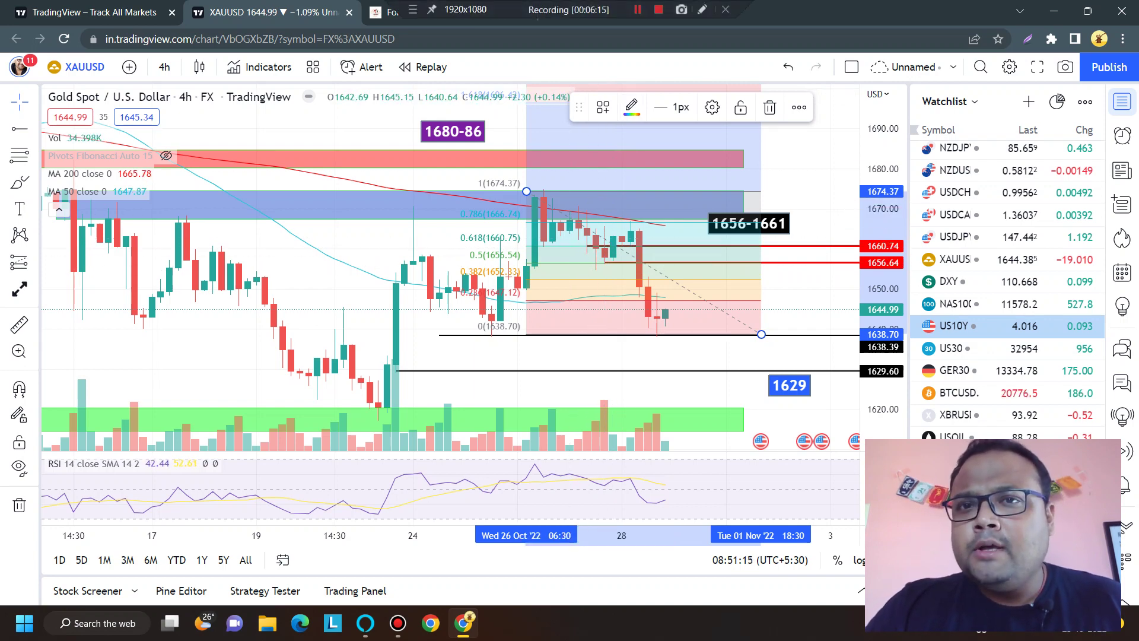
Handwrite S=R over the lower candles and FIBO below it on the RSI pane
mouse_move(171, 386)
mouse_down()
mouse_move(201, 370)
mouse_move(185, 425)
mouse_up()
drag(227, 387, 280, 384)
drag(251, 402, 298, 404)
mouse_move(313, 379)
mouse_down()
mouse_move(315, 424)
mouse_move(382, 428)
mouse_up()
drag(215, 474, 215, 527)
mouse_move(206, 478)
mouse_down()
mouse_move(239, 474)
mouse_move(240, 494)
mouse_up()
mouse_move(261, 478)
mouse_down()
mouse_move(269, 529)
mouse_move(331, 494)
mouse_up()
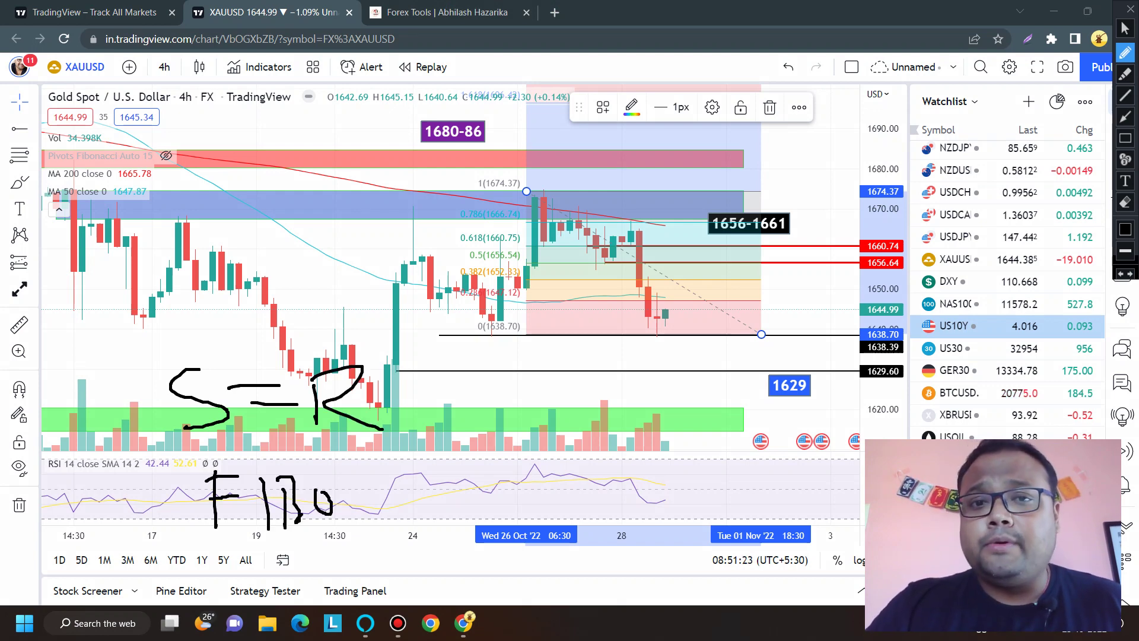
Trace a curve along the red 200 moving average with 200 MA handwritten under FIBO, and mark the price area near the 1656.64 line
drag(508, 197, 714, 244)
drag(245, 554, 309, 581)
mouse_move(318, 557)
mouse_down()
mouse_move(316, 578)
mouse_move(435, 597)
mouse_up()
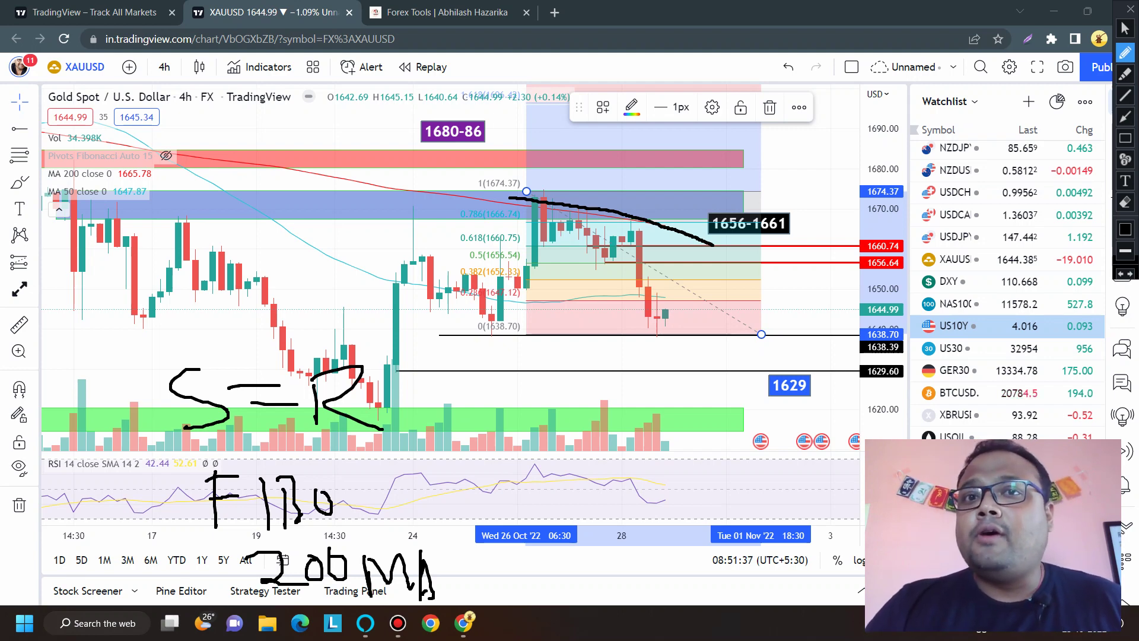
key(Escape)
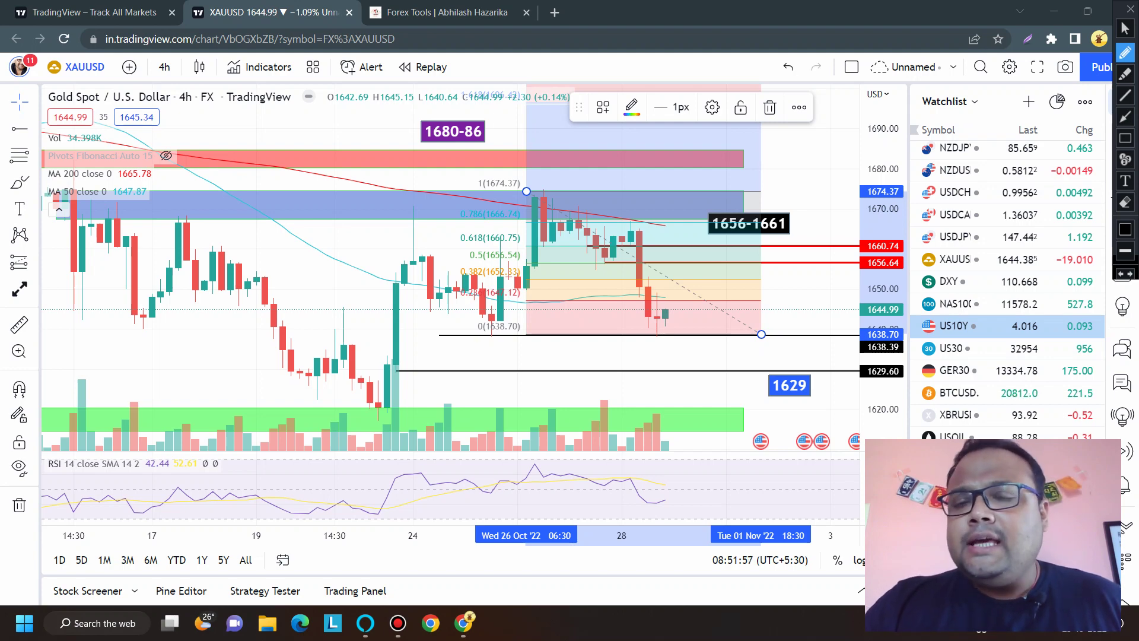
mouse_move(677, 269)
mouse_down()
mouse_move(697, 254)
mouse_move(690, 248)
mouse_move(688, 275)
mouse_move(676, 254)
mouse_up()
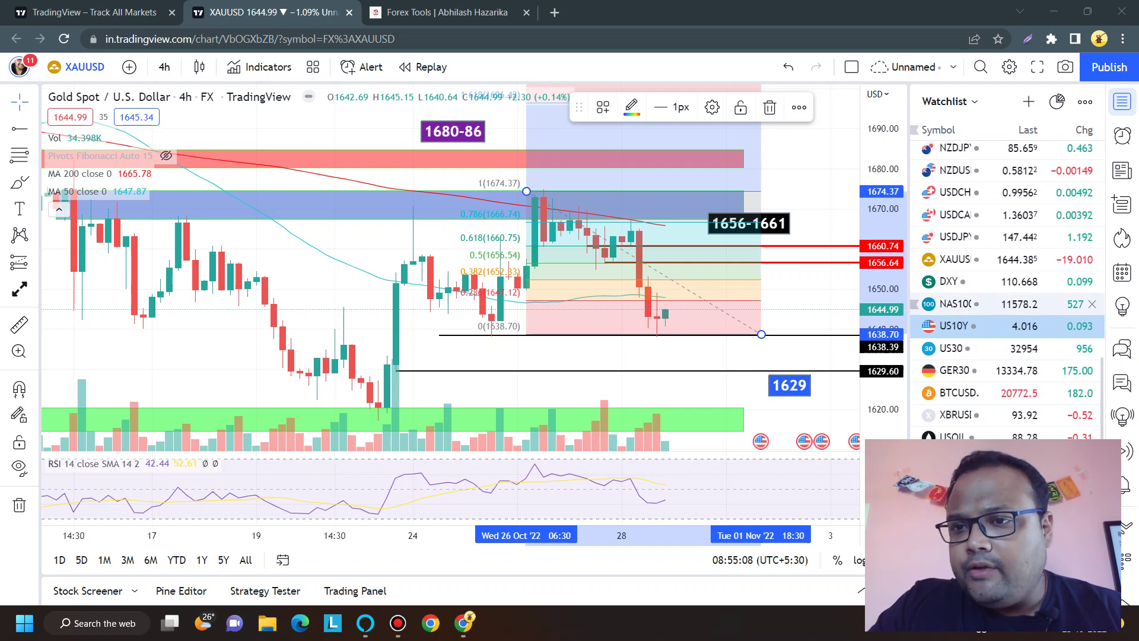
Examine the 4-hour DXY chart and the US10Y chart around its green zone, opening each from the watchlist
click(961, 281)
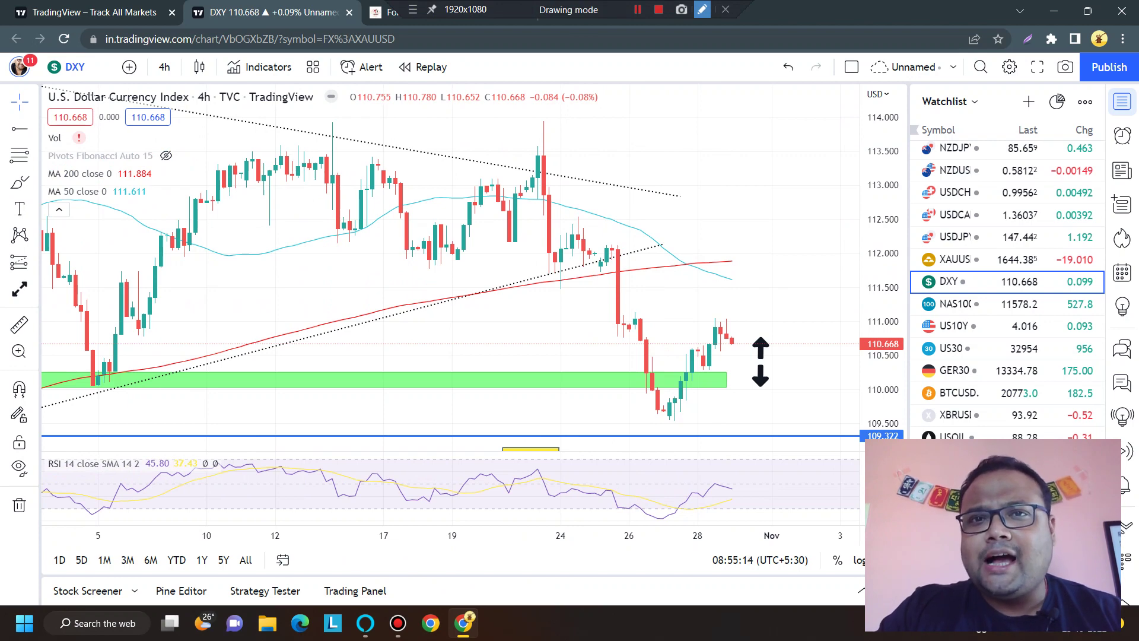
scroll(562, 416, down, 2)
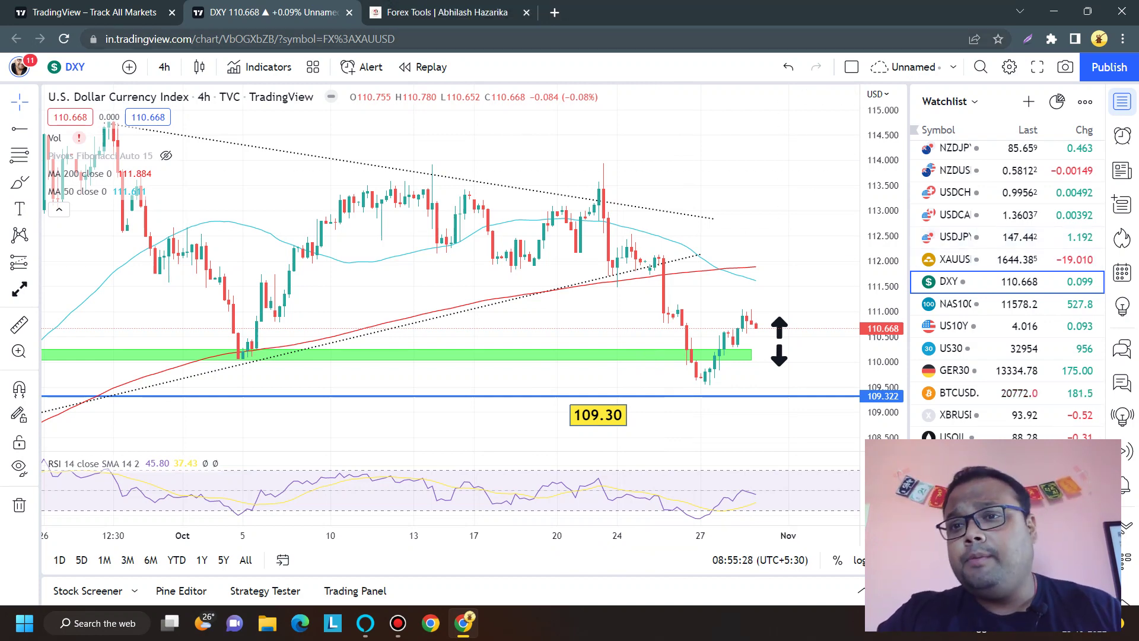
click(979, 325)
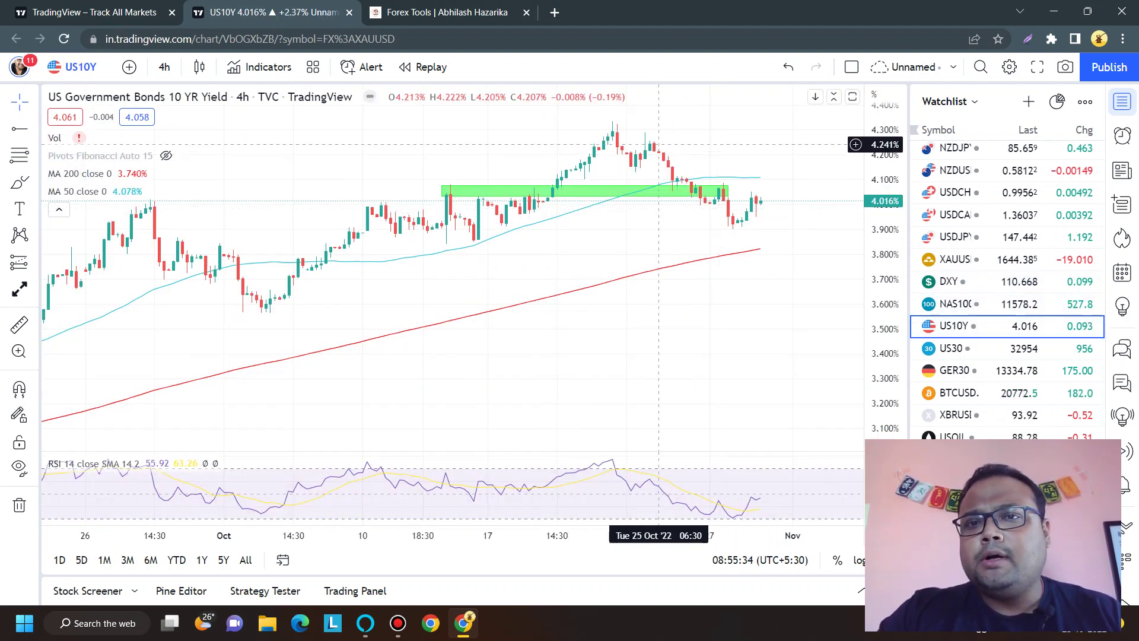
click(714, 185)
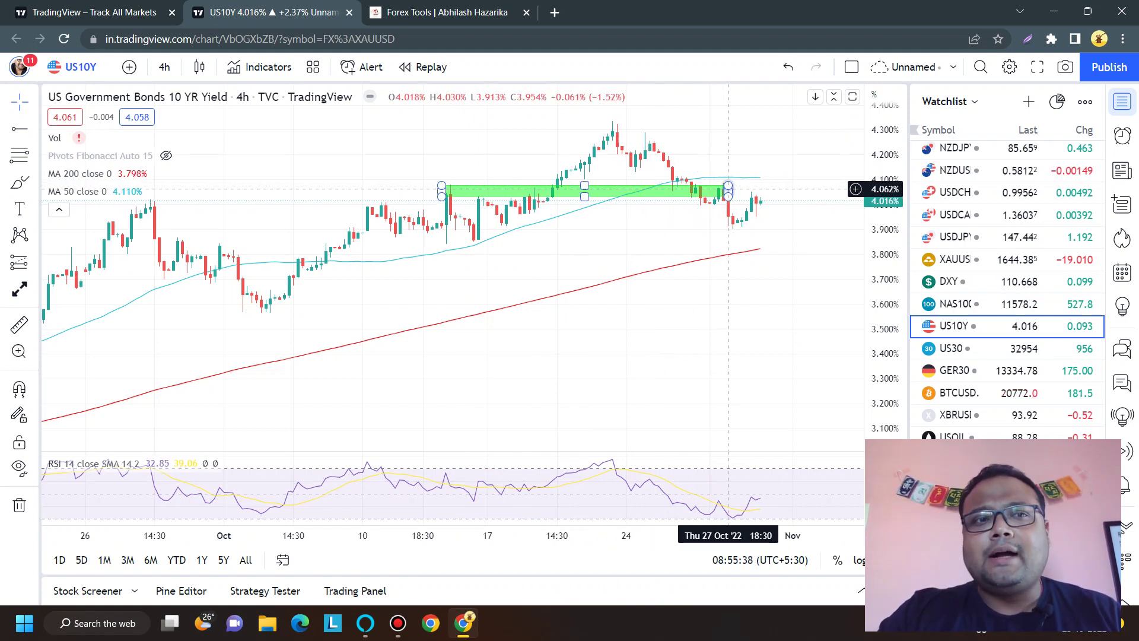
mouse_move(569, 5)
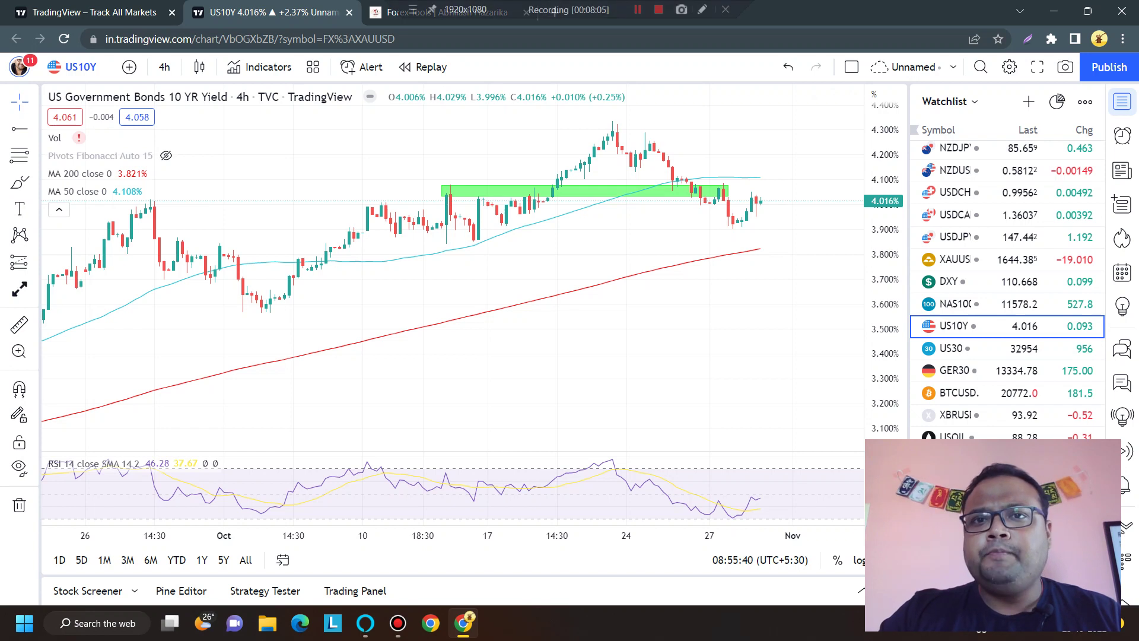